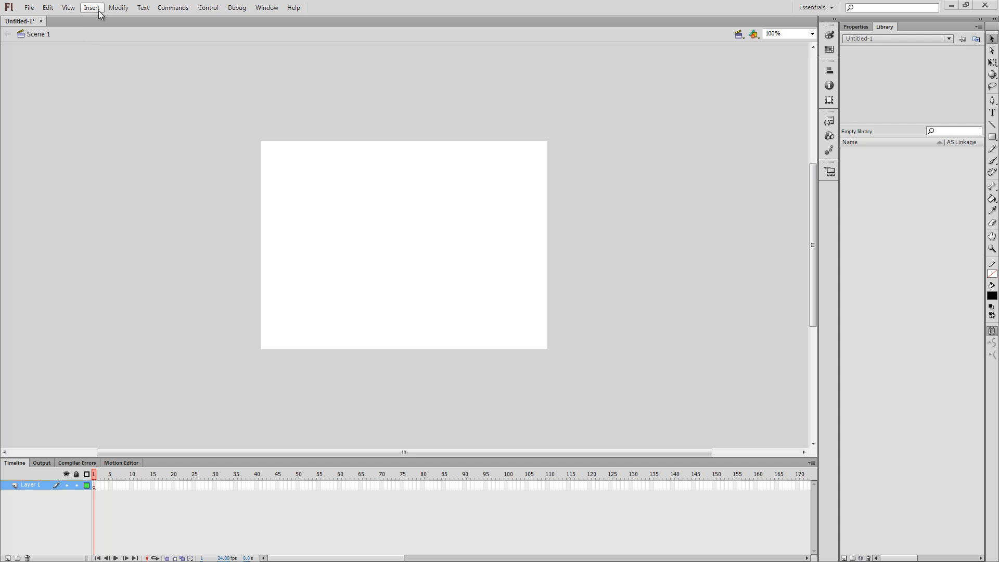
Create a new symbol named myButton with the type Button.
left_click(94, 9)
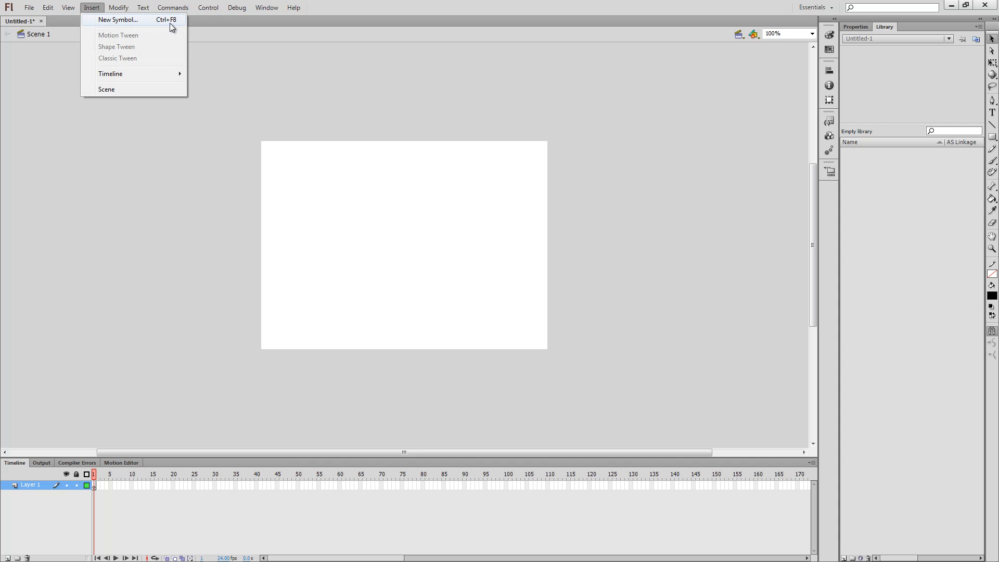
left_click(159, 151)
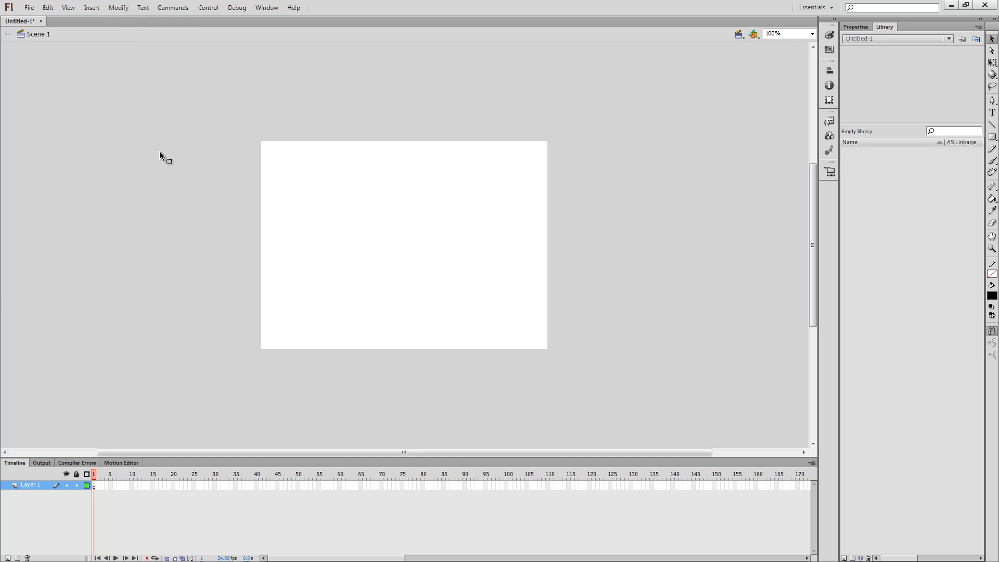
key("ctrl+F8")
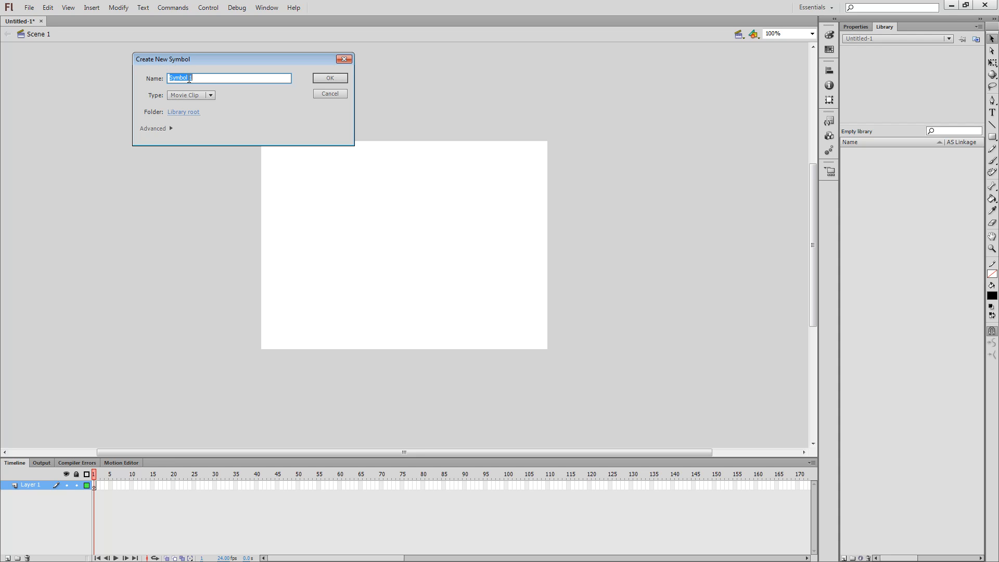
type("myButton")
left_click(210, 95)
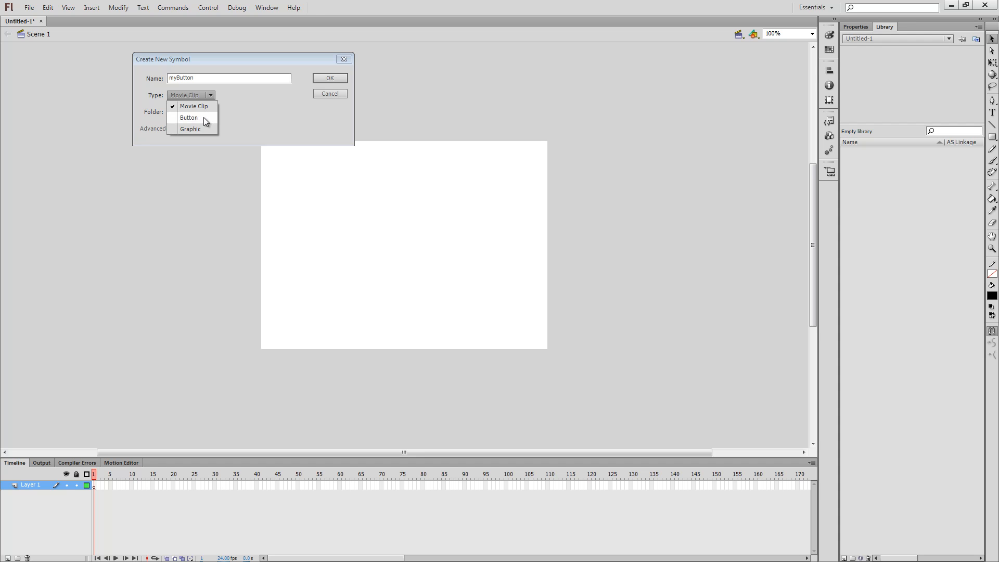
left_click(204, 117)
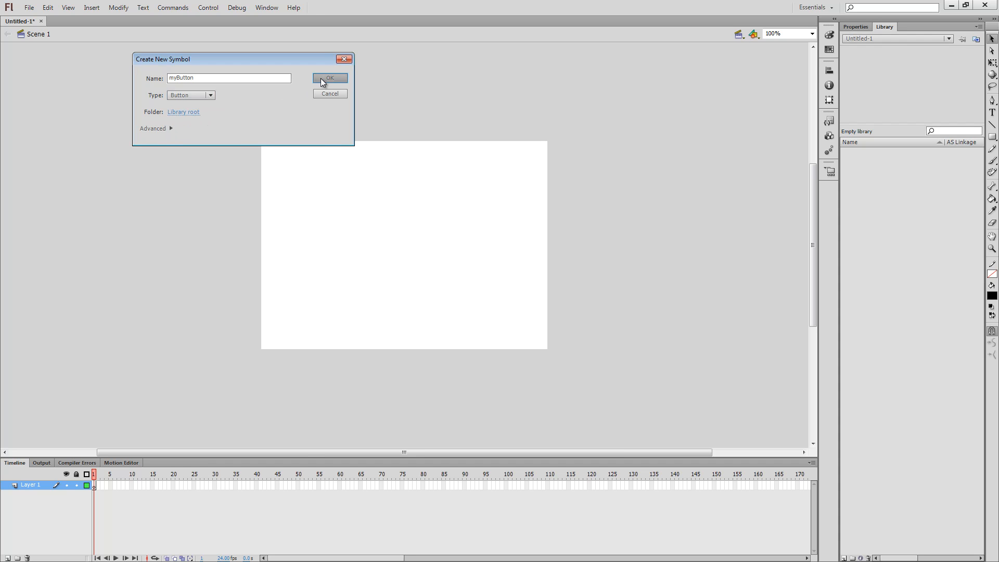
left_click(330, 78)
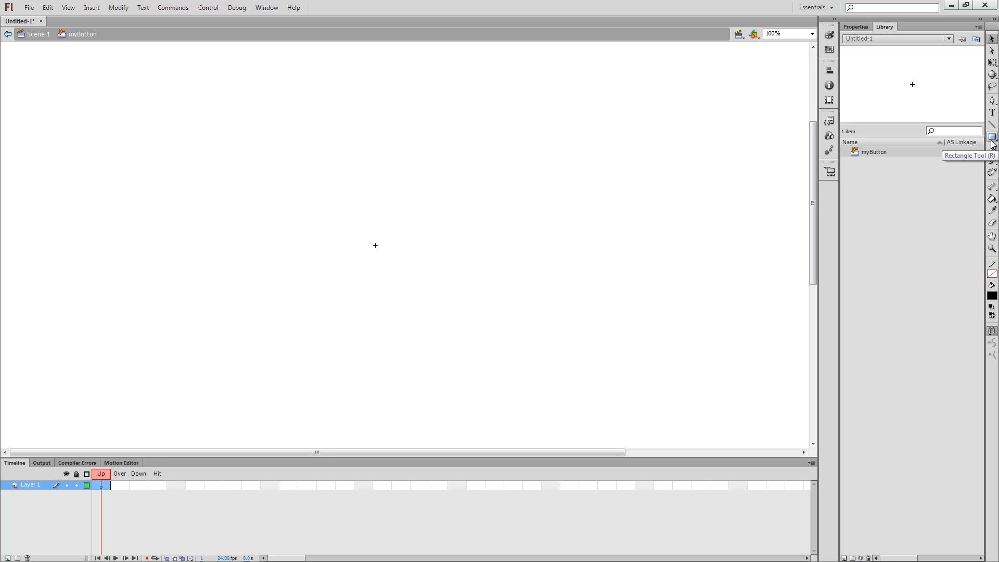
Draw a small square in the button's Up frame with a bright green #00FF00 fill.
key("r")
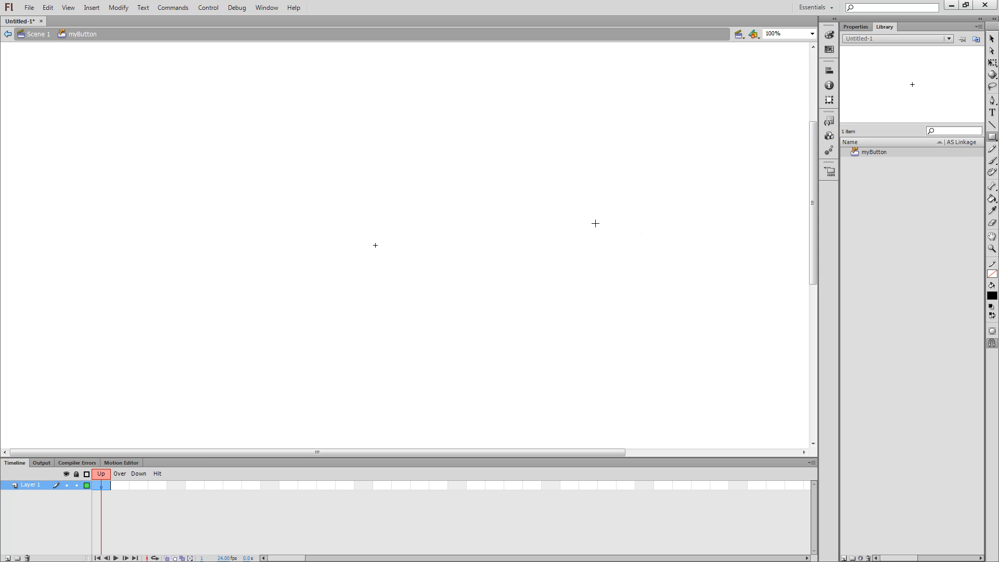
left_click(994, 299)
left_click(900, 315)
left_click_drag(286, 174, 320, 189)
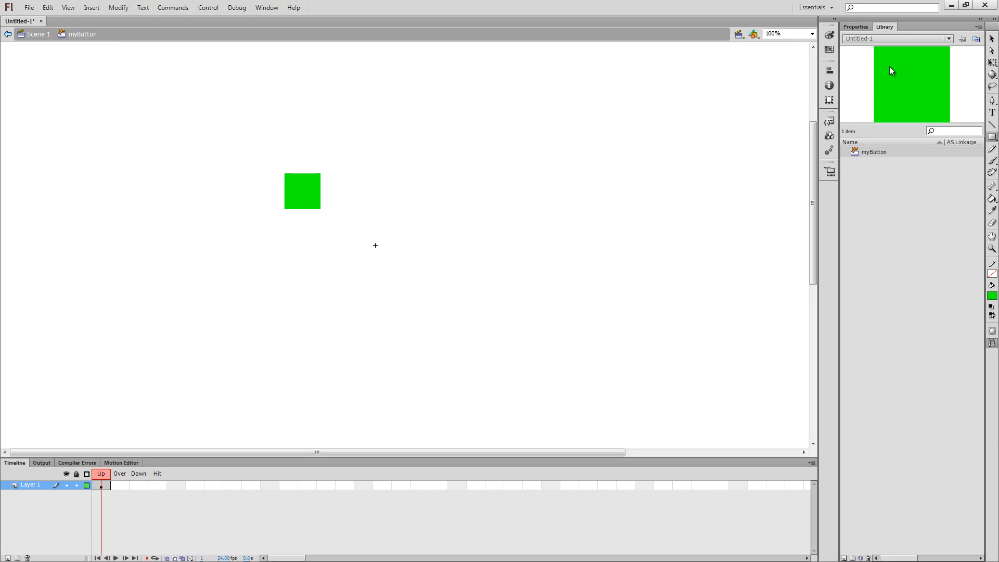
Centre the green square horizontally and vertically on the symbol's registration point, aligned to stage.
left_click(992, 39)
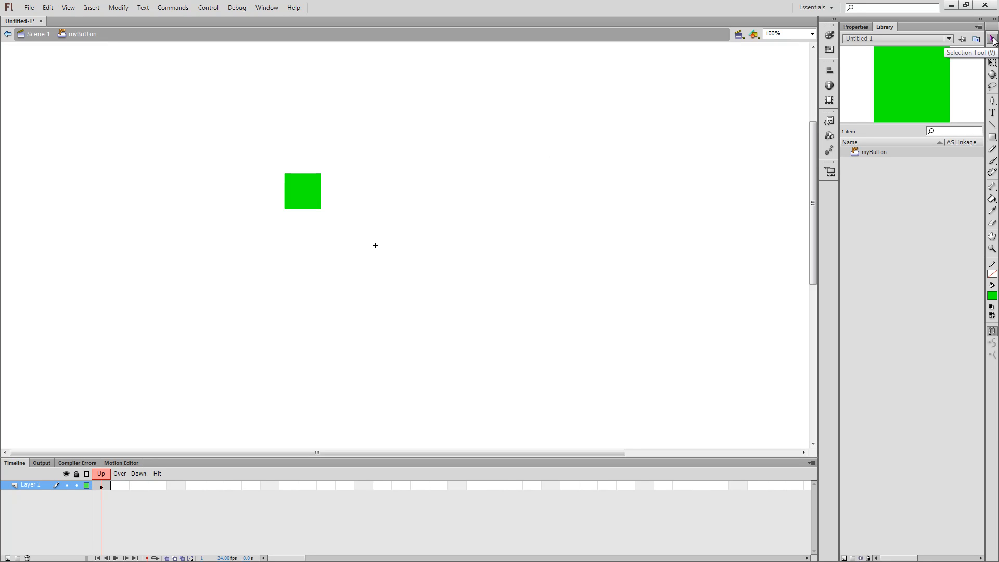
left_click(305, 190)
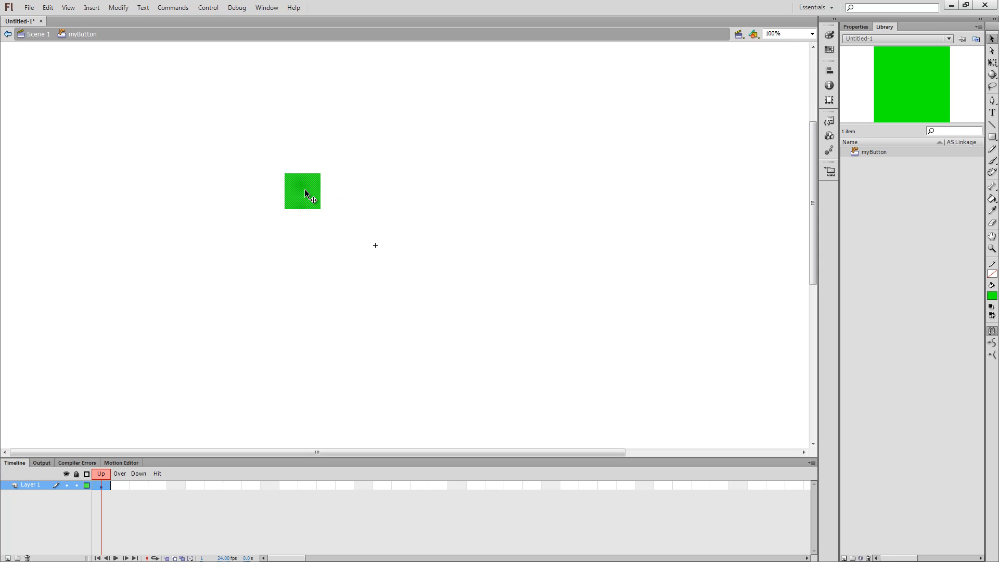
left_click(829, 71)
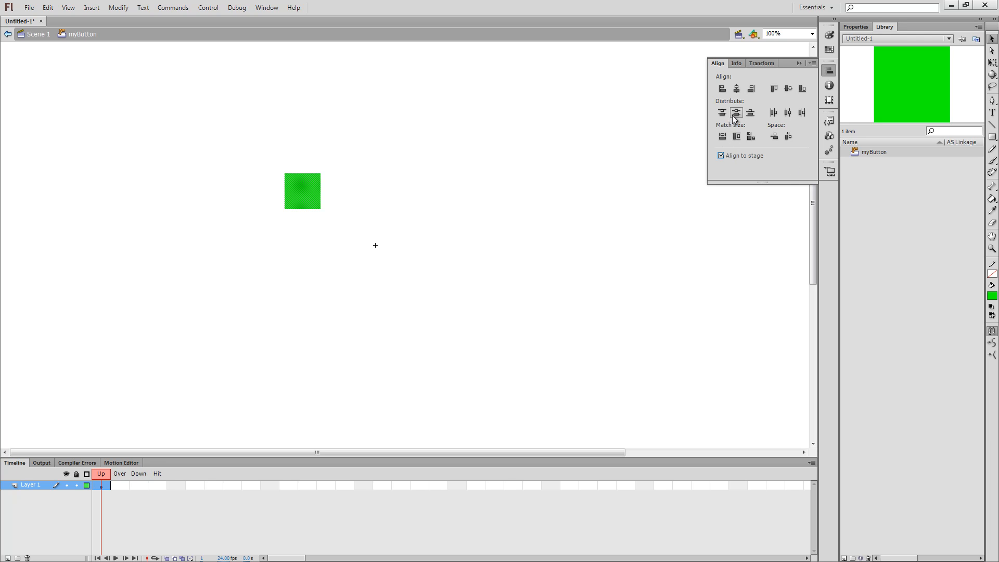
left_click(736, 89)
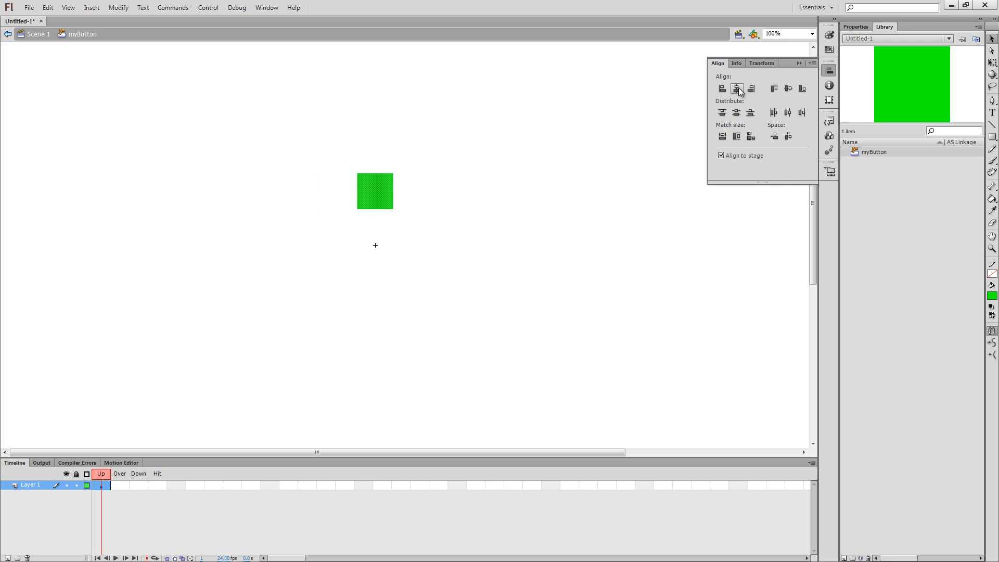
left_click(788, 89)
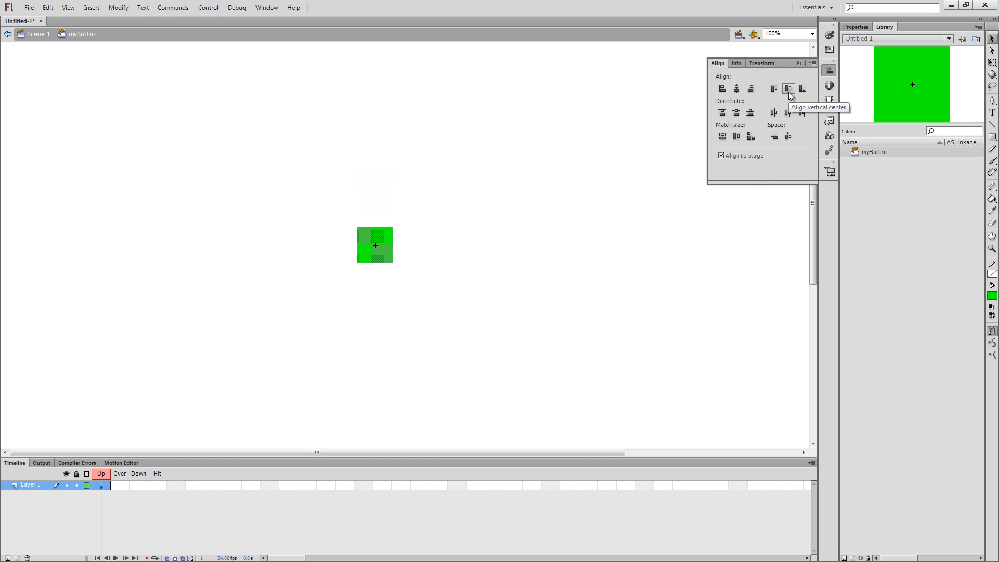
left_click(600, 169)
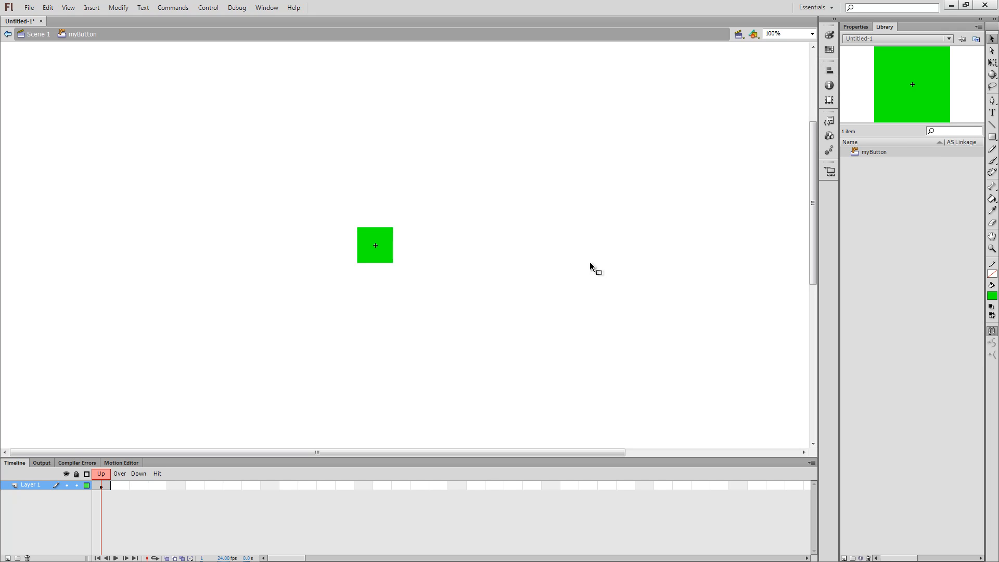
Insert a keyframe in the Over state and recolour its square to a darker green.
right_click(123, 487)
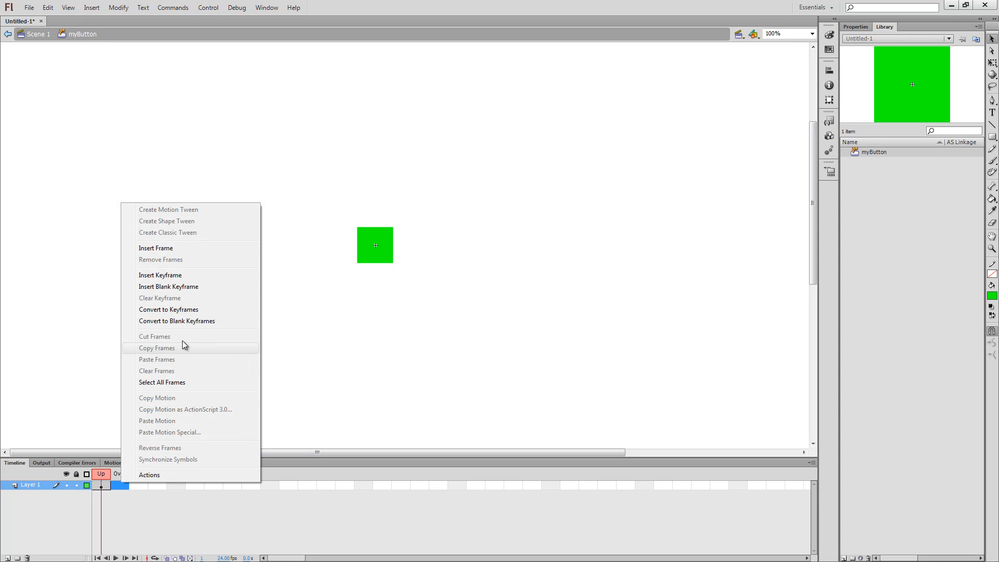
left_click(160, 275)
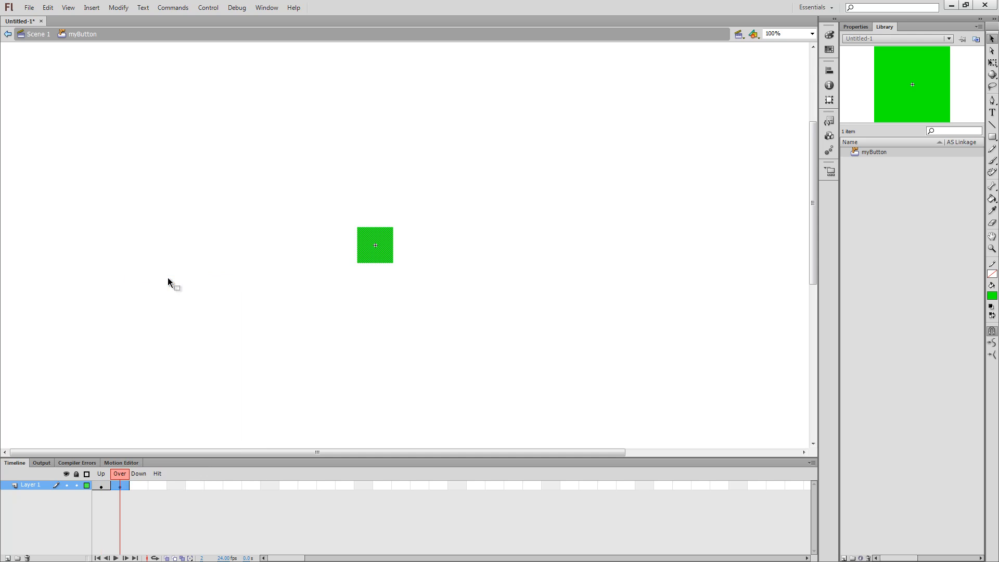
left_click(993, 297)
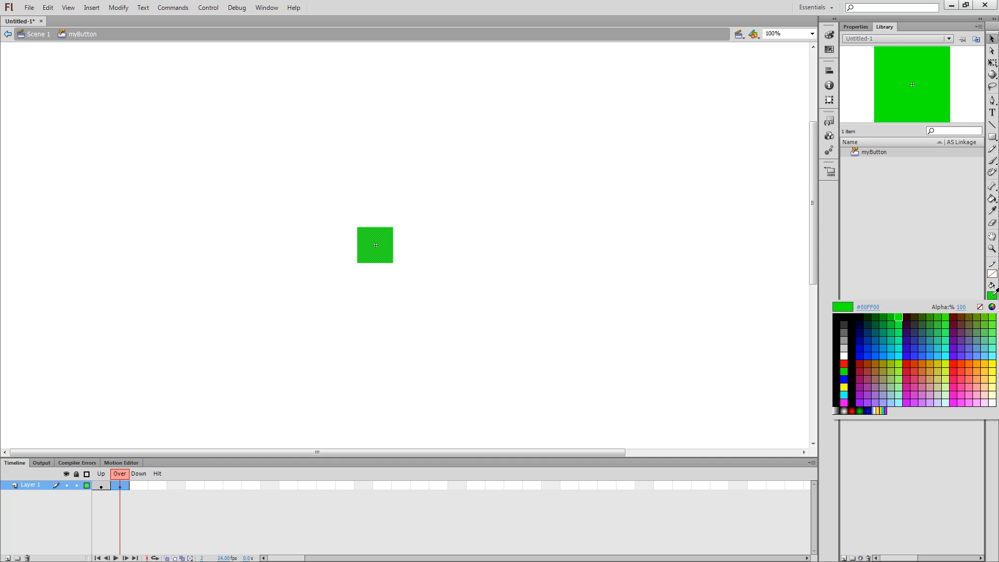
left_click(887, 316)
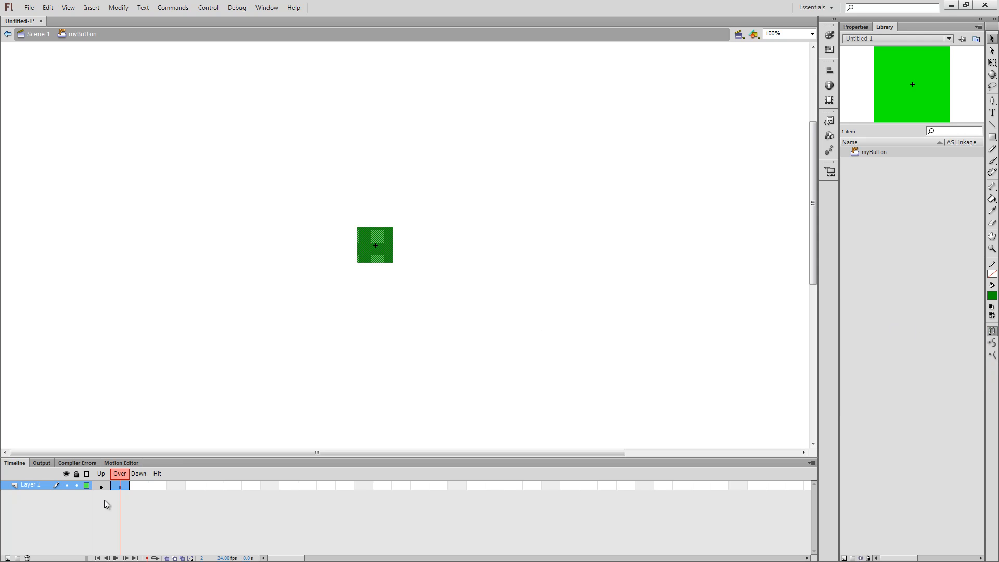
Insert a keyframe in the Down state and nudge its square two pixels down and two pixels right.
right_click(141, 485)
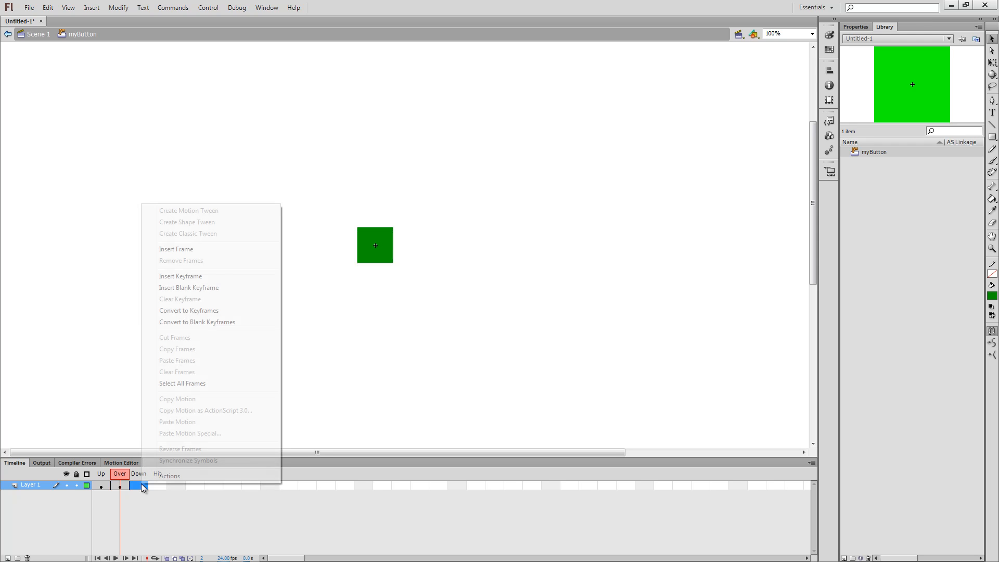
left_click(193, 277)
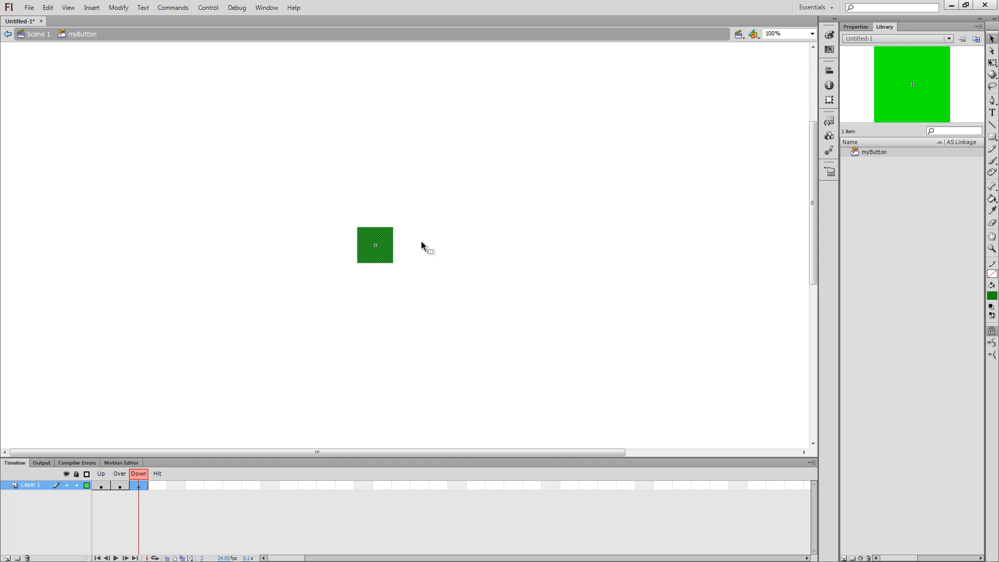
left_click(387, 268)
left_click(387, 259)
key("Down")
key("Down")
key("Right")
key("Right")
Return to Scene 1 and place an instance of myButton near the centre of the stage.
left_click(36, 34)
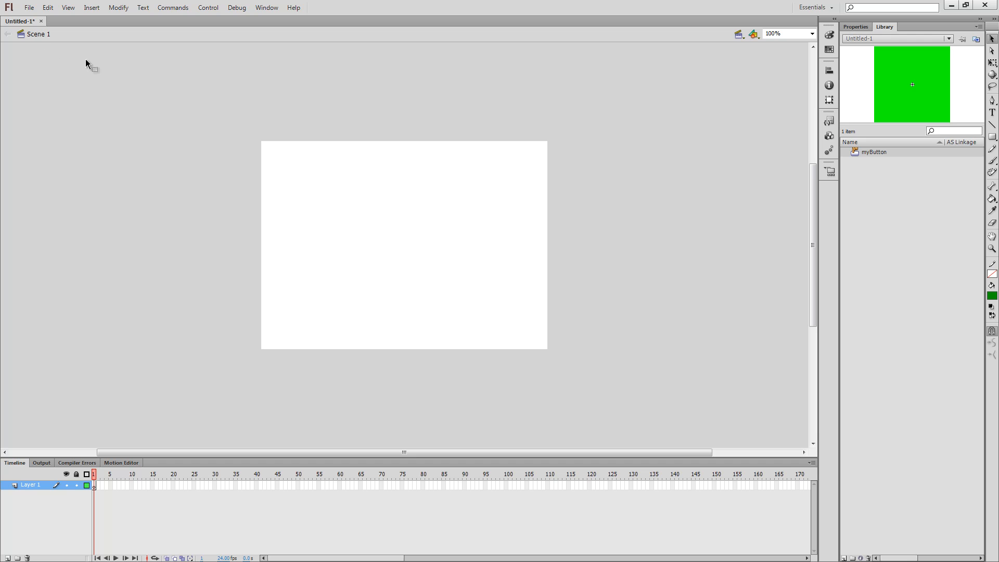
left_click_drag(861, 154, 400, 237)
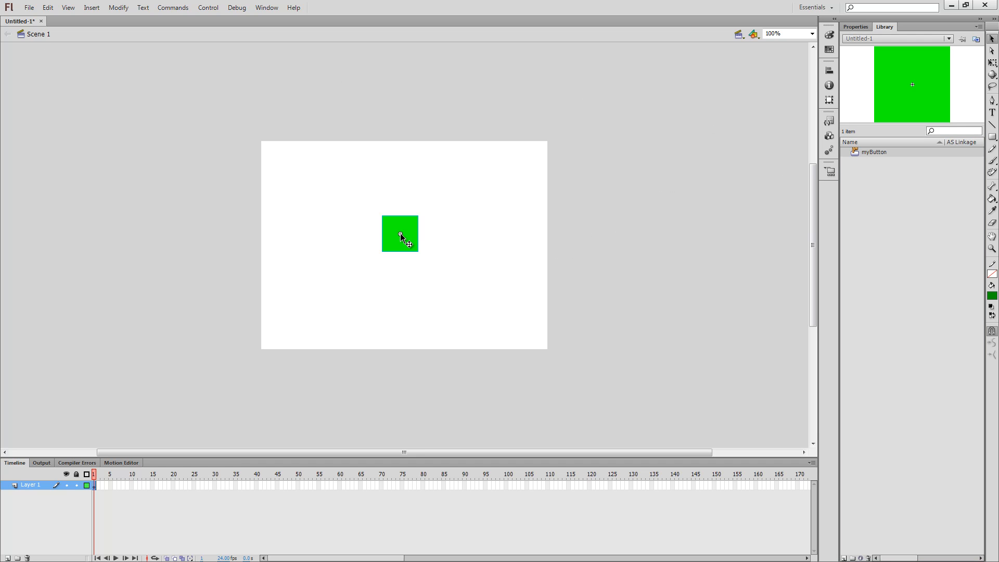
left_click(446, 228)
Test the movie, try the button's over and down states, and close the preview.
key("ctrl+Return")
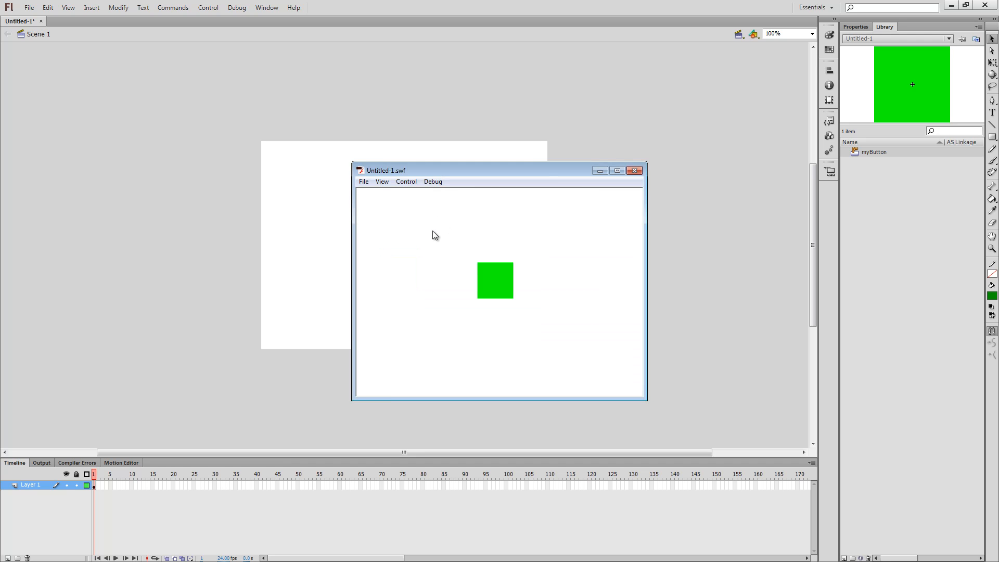
left_click(486, 285)
left_click(486, 285)
left_click(486, 285)
left_click(633, 172)
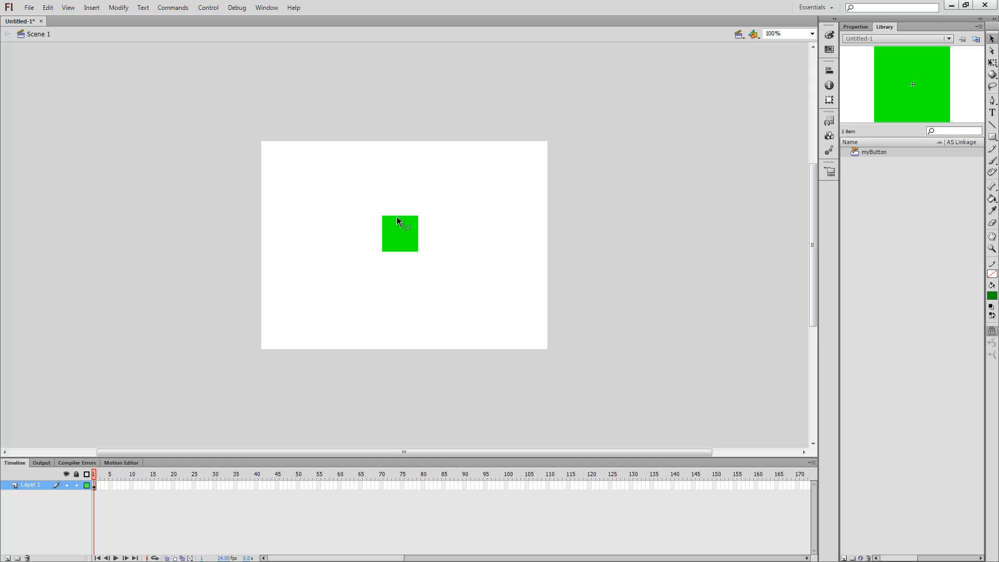
Open myButton for editing and cut a rectangular notch from the right side of the Down state's square to form a C shape.
double_click(879, 152)
key("Return")
double_click(856, 154)
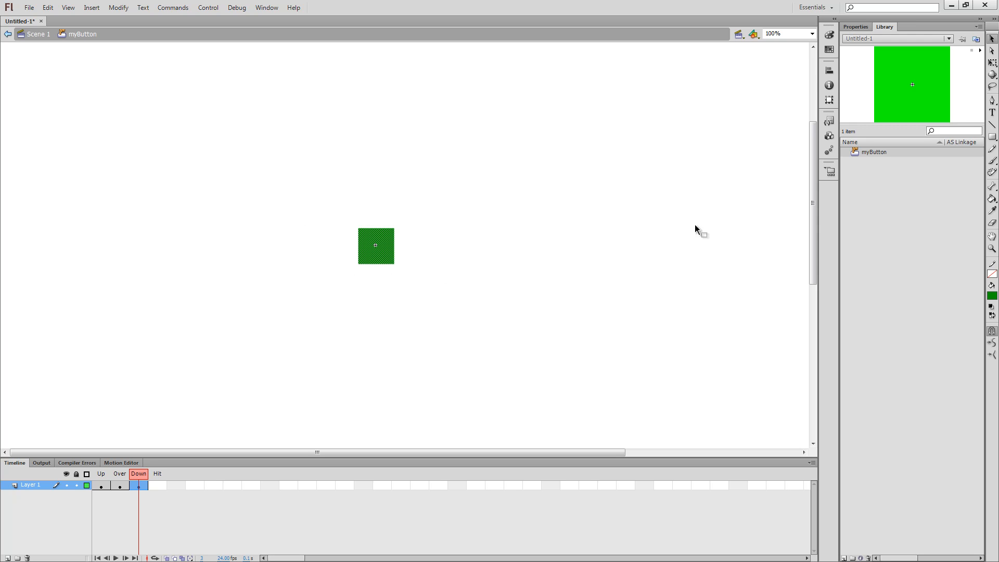
left_click(991, 248)
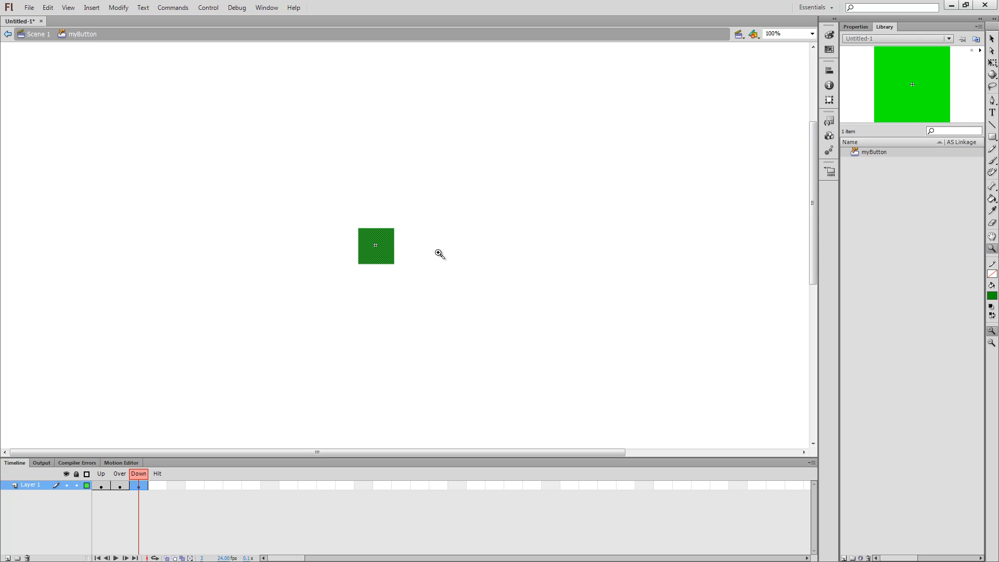
left_click(403, 253)
left_click(382, 248)
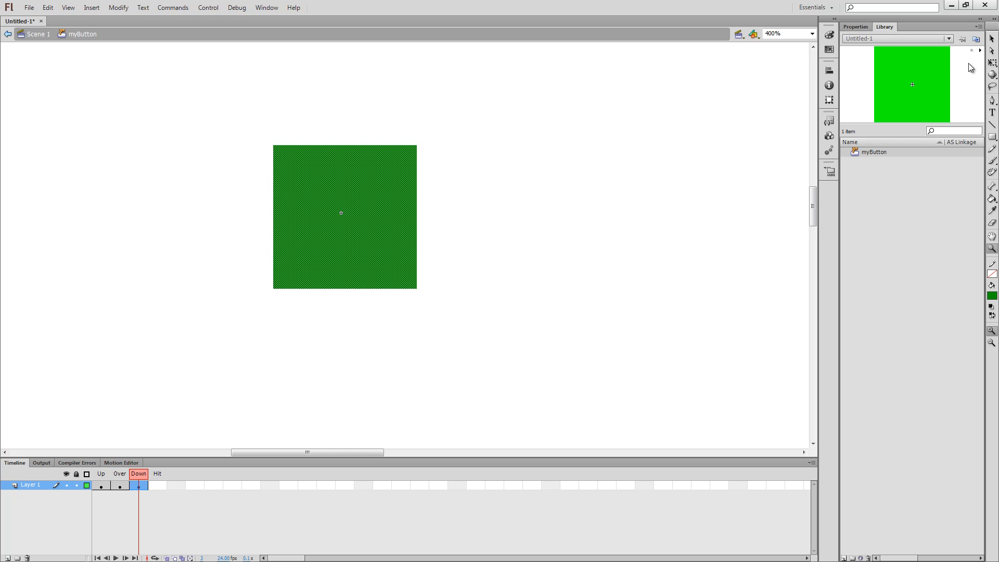
left_click(991, 39)
left_click(464, 173)
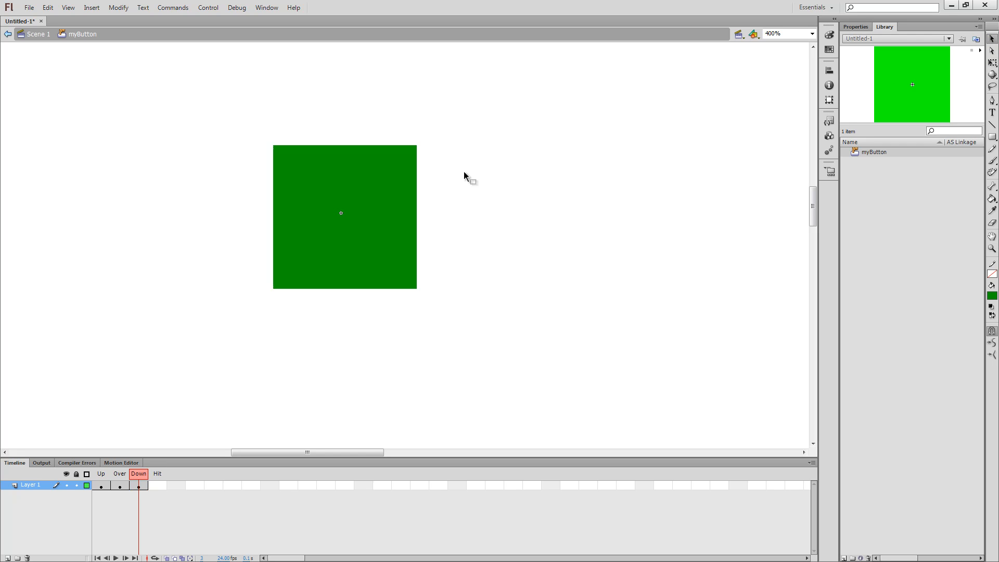
mouse_move(450, 170)
left_mouse_down()
mouse_move(312, 206)
mouse_move(291, 264)
left_mouse_up()
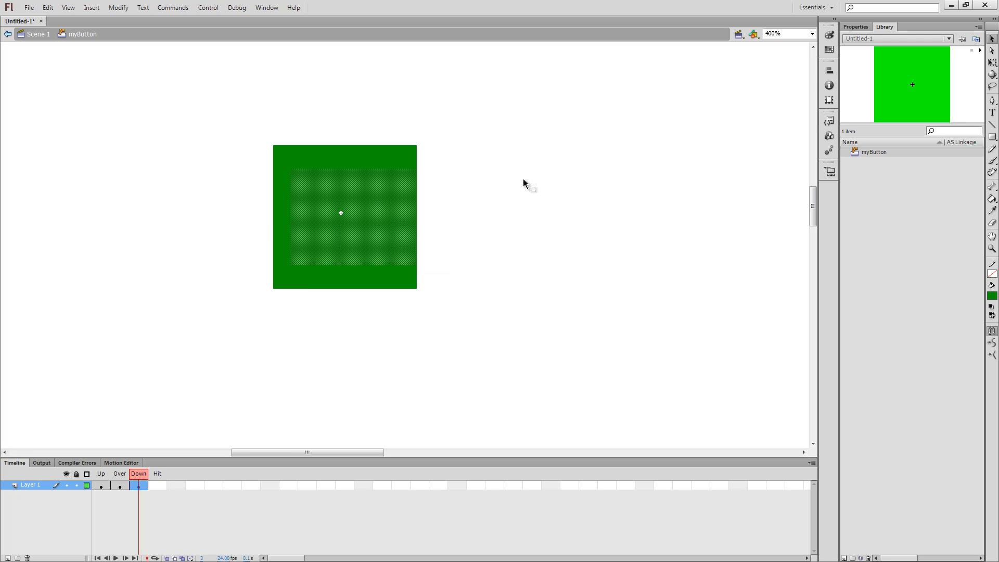
key("Delete")
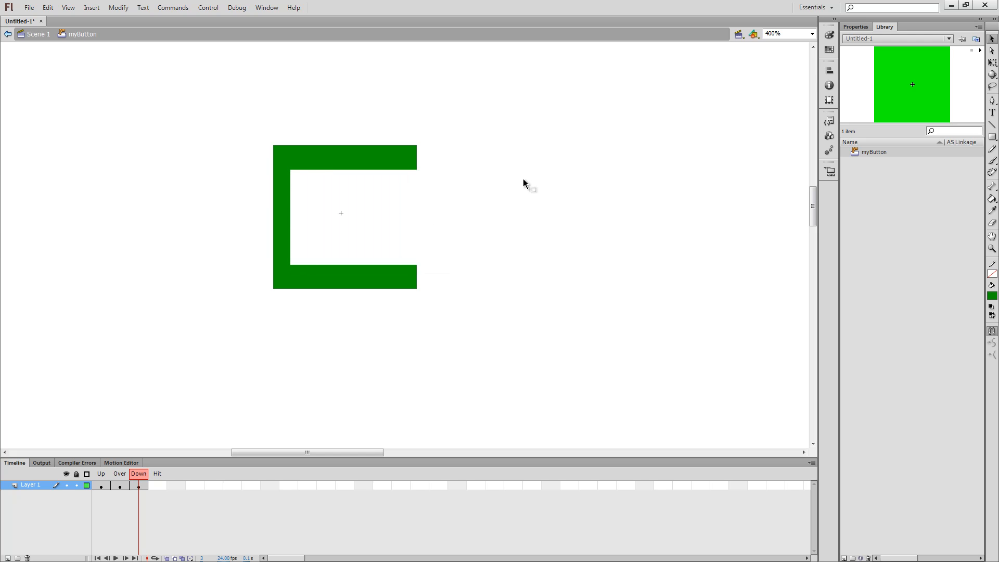
Cut a similar rectangular notch from the right side of the Over state's dark green square.
left_click(118, 487)
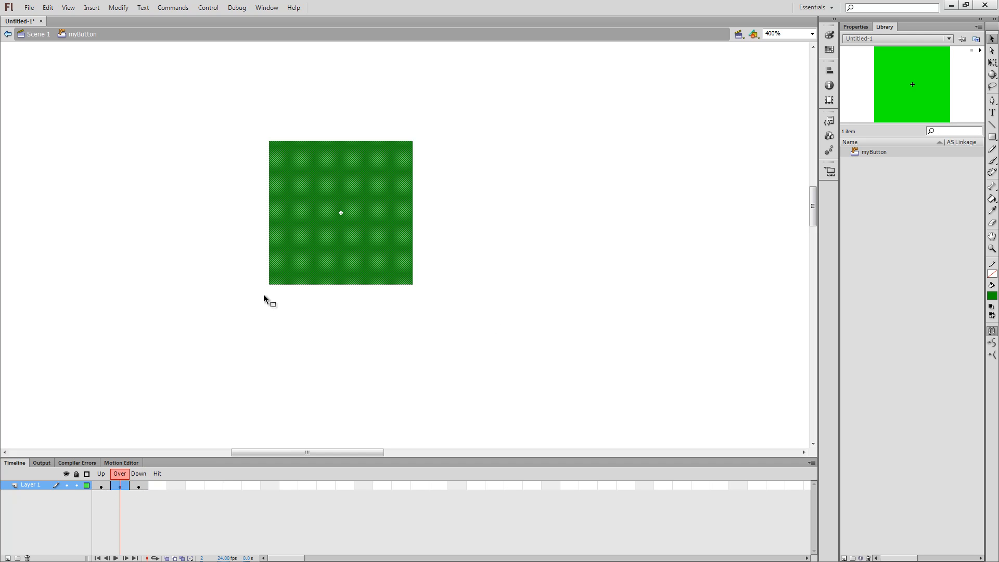
left_click(546, 163)
mouse_move(442, 170)
left_mouse_down()
mouse_move(342, 180)
mouse_move(287, 224)
mouse_move(285, 264)
left_mouse_up()
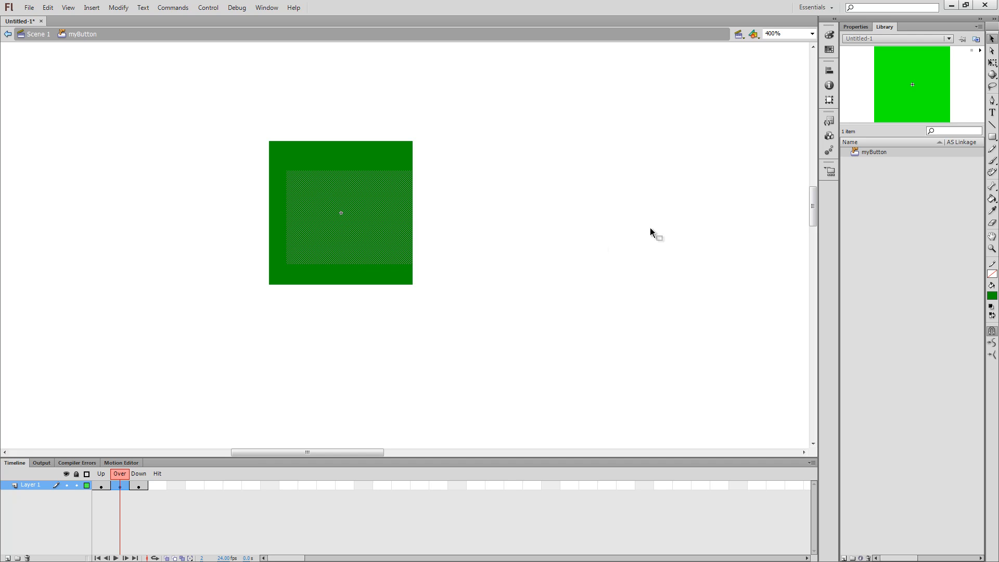
key("Delete")
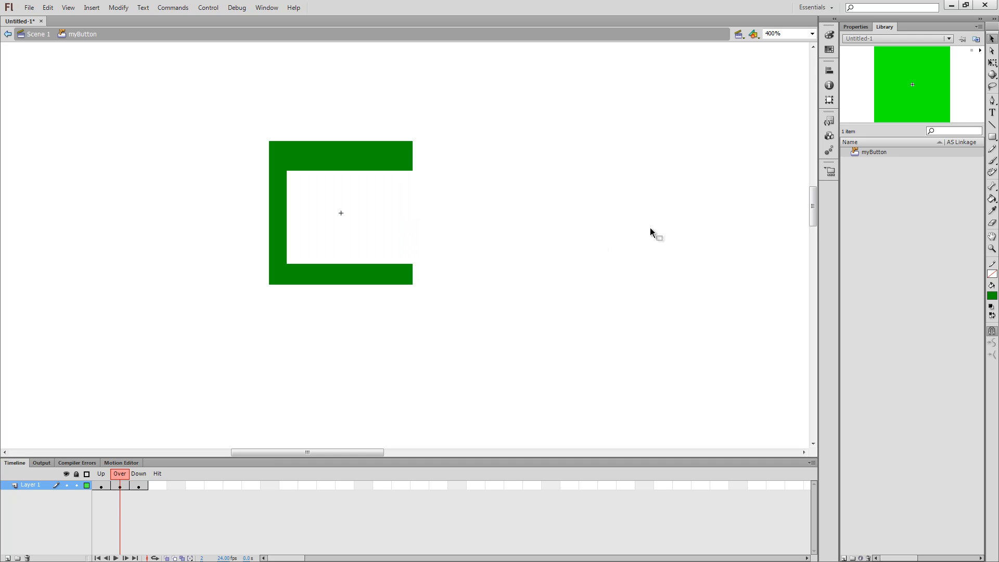
Cut a rectangular notch from the right side of the Up state's bright green square to form a C shape.
left_click(99, 486)
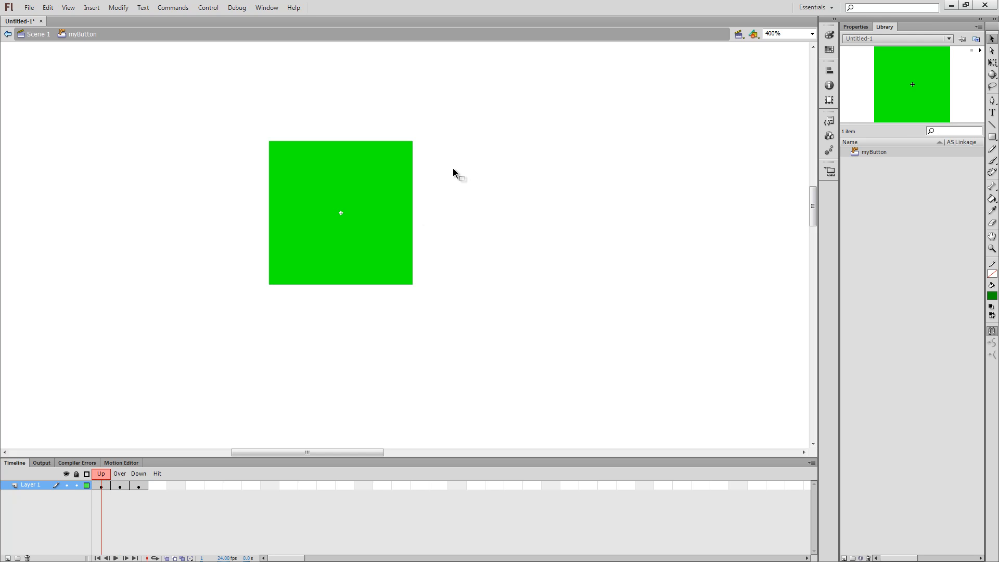
mouse_move(452, 162)
left_mouse_down()
mouse_move(293, 248)
mouse_move(281, 270)
mouse_move(293, 264)
left_mouse_up()
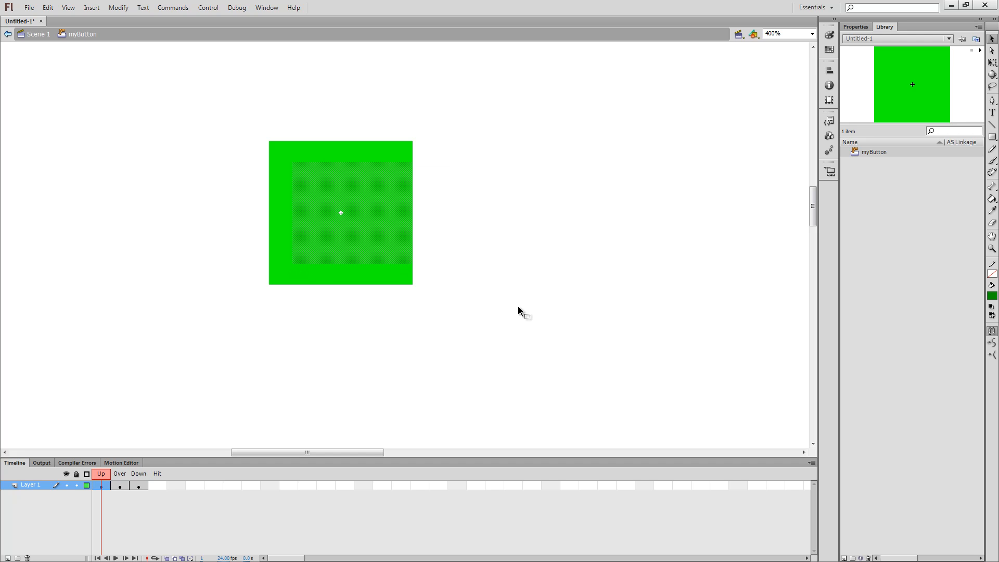
key("Delete")
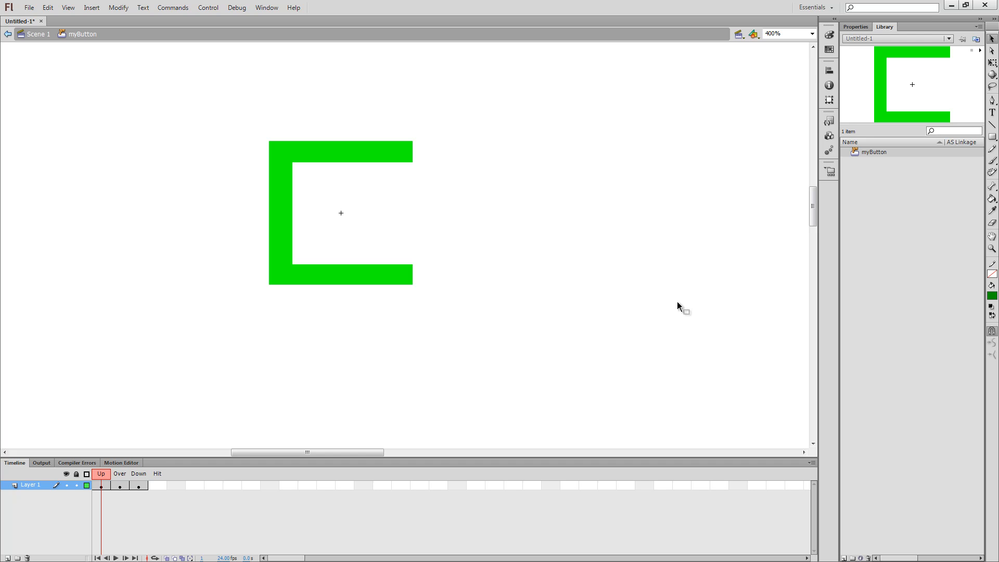
Return to Scene 1, test the movie with the C-shaped button, try the button, and close the preview.
left_click(45, 37)
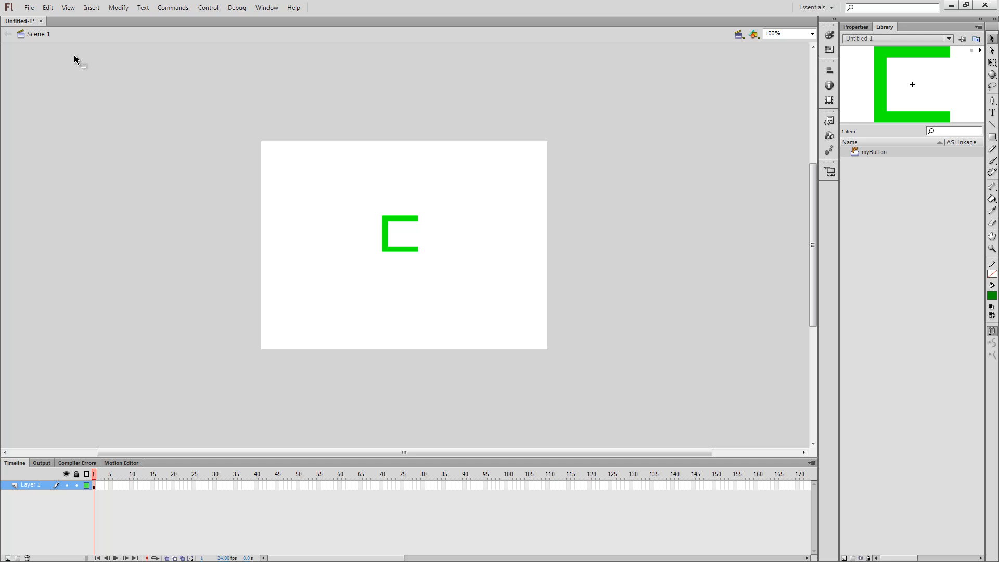
key("ctrl+Return")
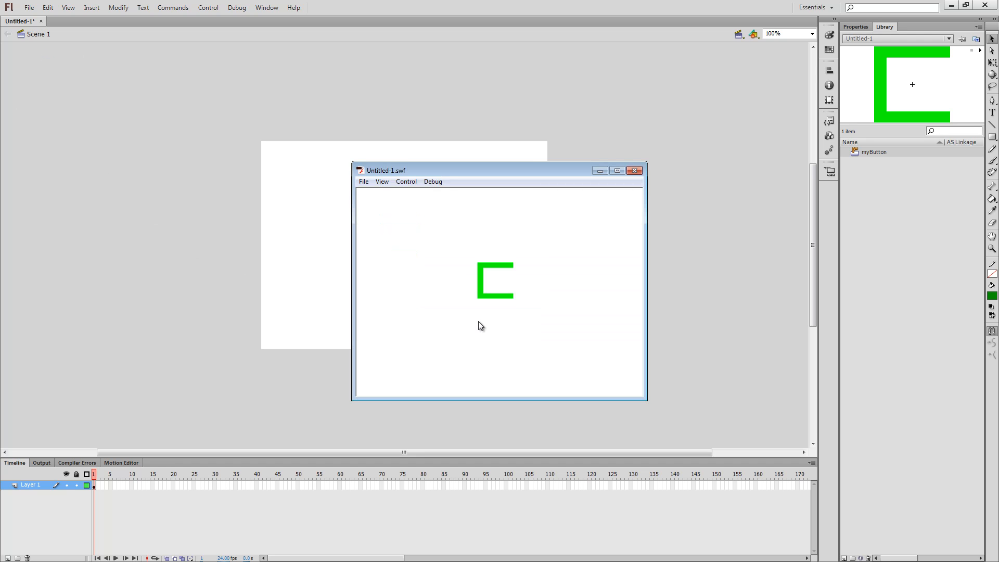
left_click(480, 301)
left_click(634, 171)
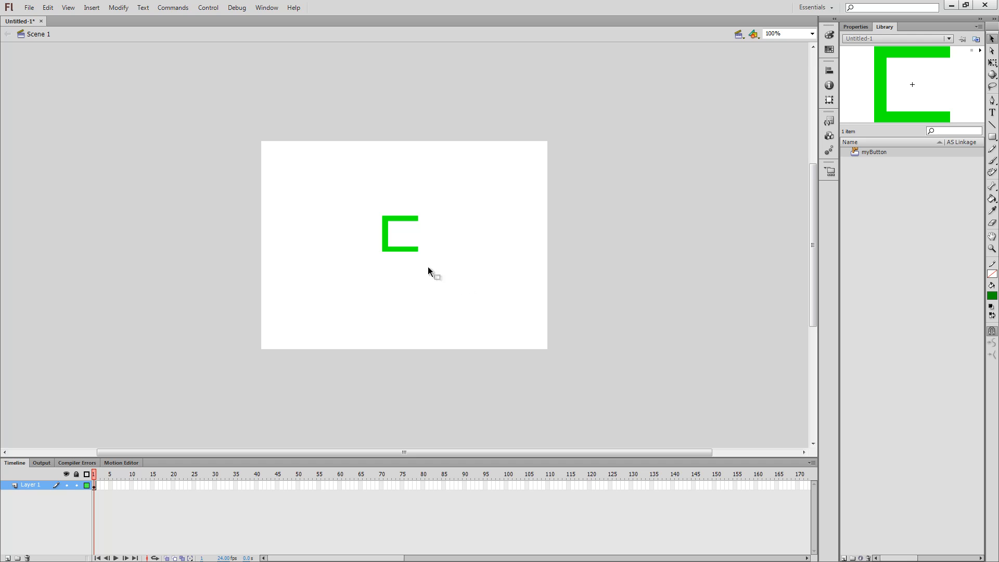
Open myButton for editing and insert a blank keyframe in its Hit state.
double_click(855, 152)
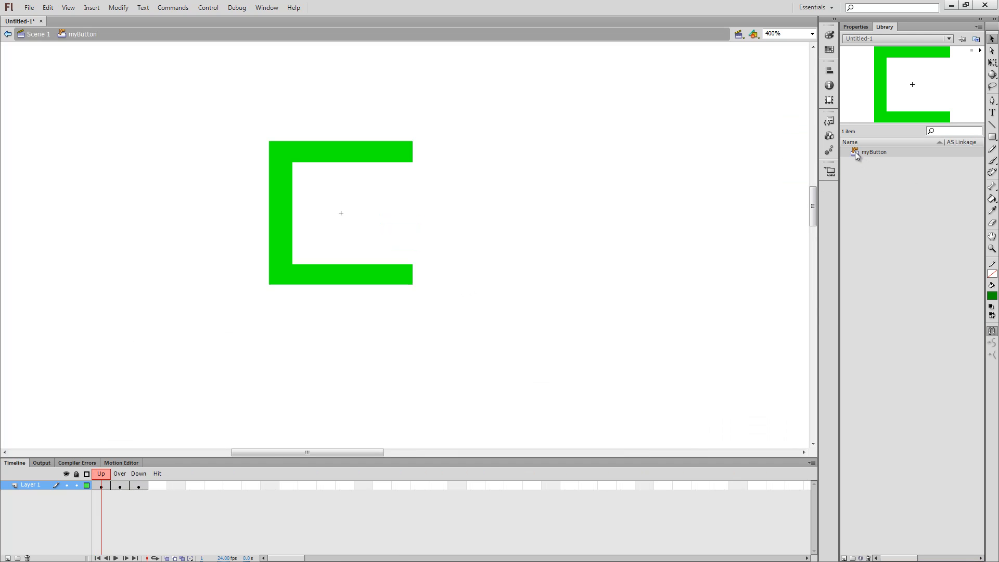
left_click(160, 483)
right_click(159, 484)
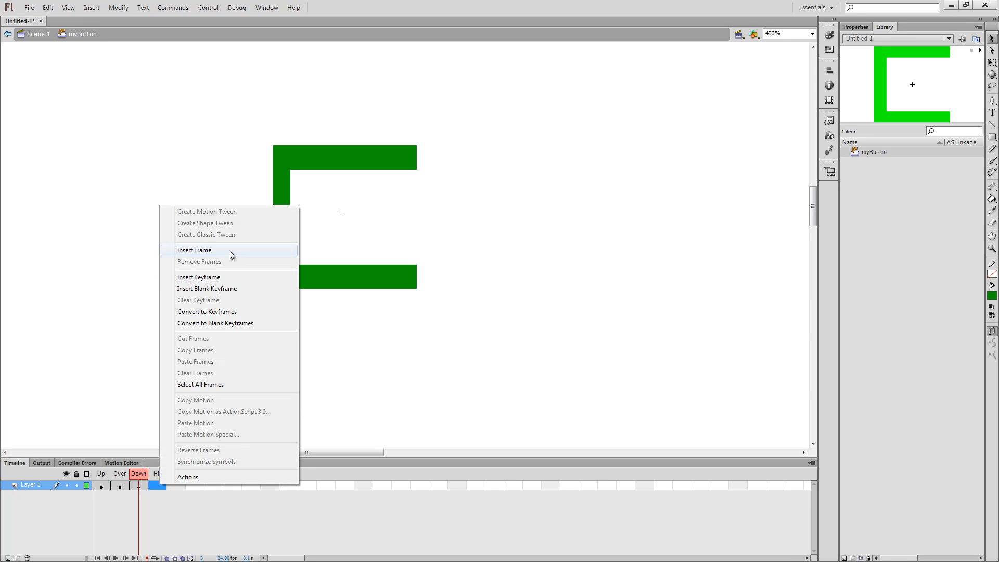
left_click(227, 287)
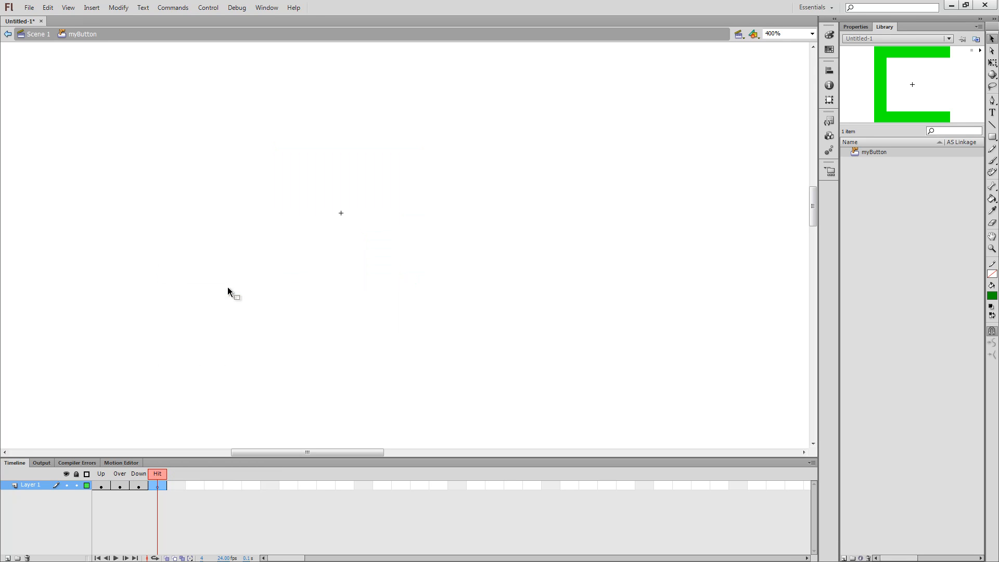
Turn on onion skinning and draw a filled rectangle in the Hit state covering the full outline of the C shapes.
left_click(167, 558)
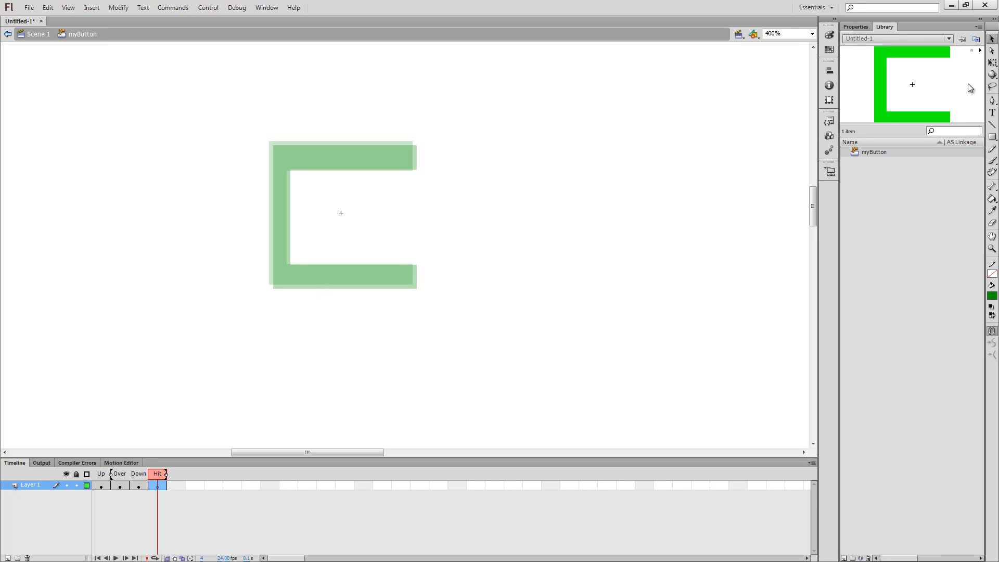
left_click(992, 137)
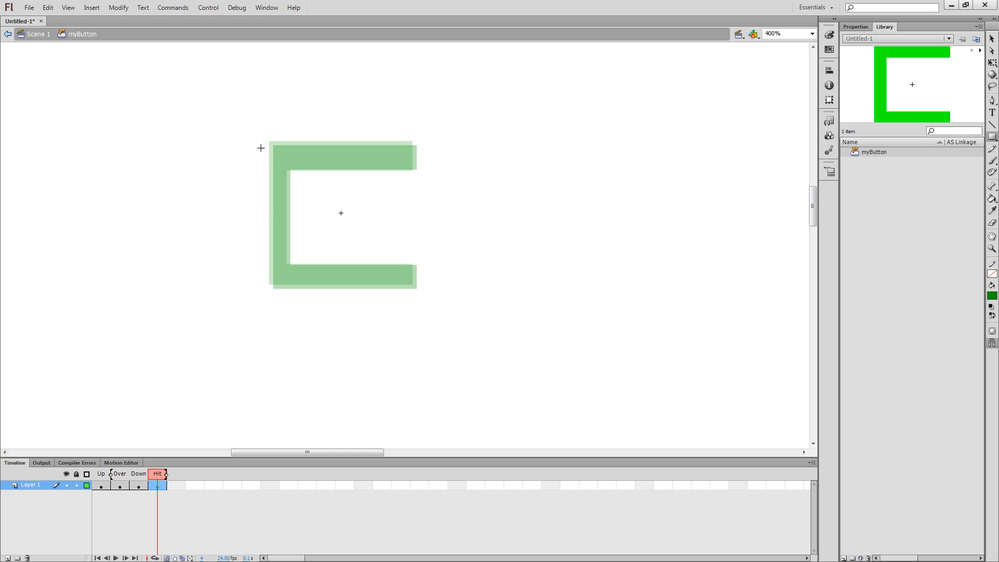
left_click_drag(268, 141, 419, 288)
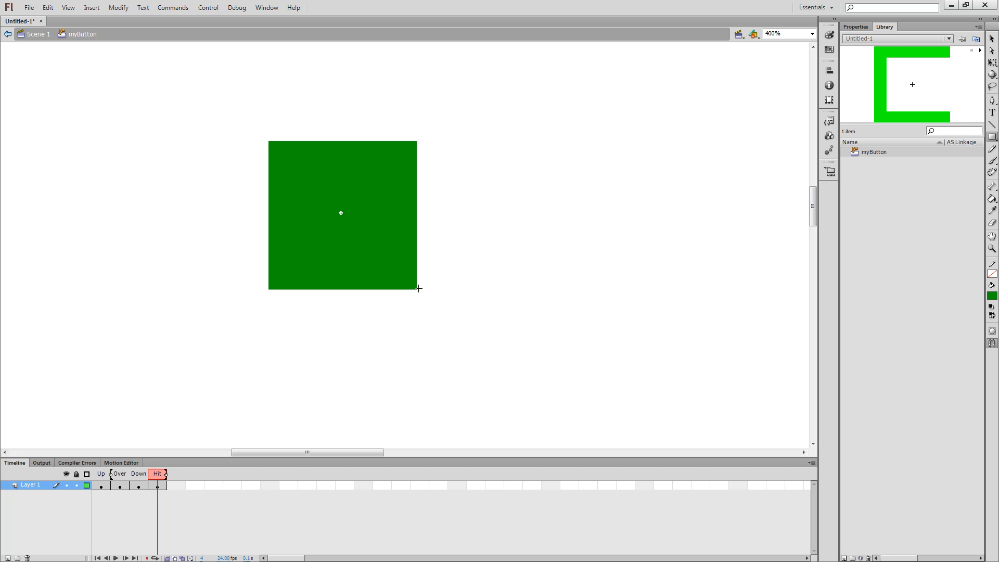
Return to Scene 1, test the movie, and try the button repeatedly inside the open area of the C.
left_click(35, 33)
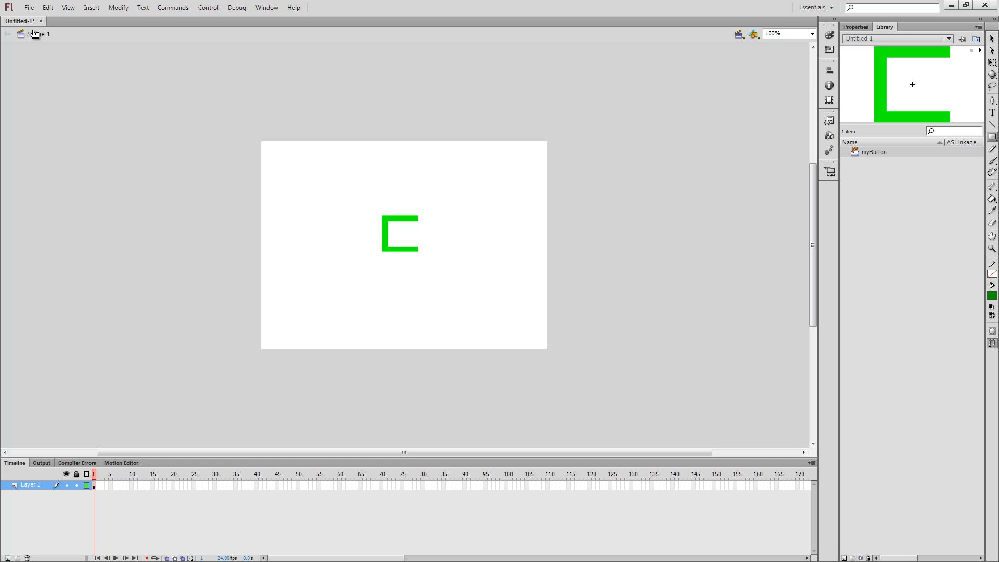
key("ctrl+Return")
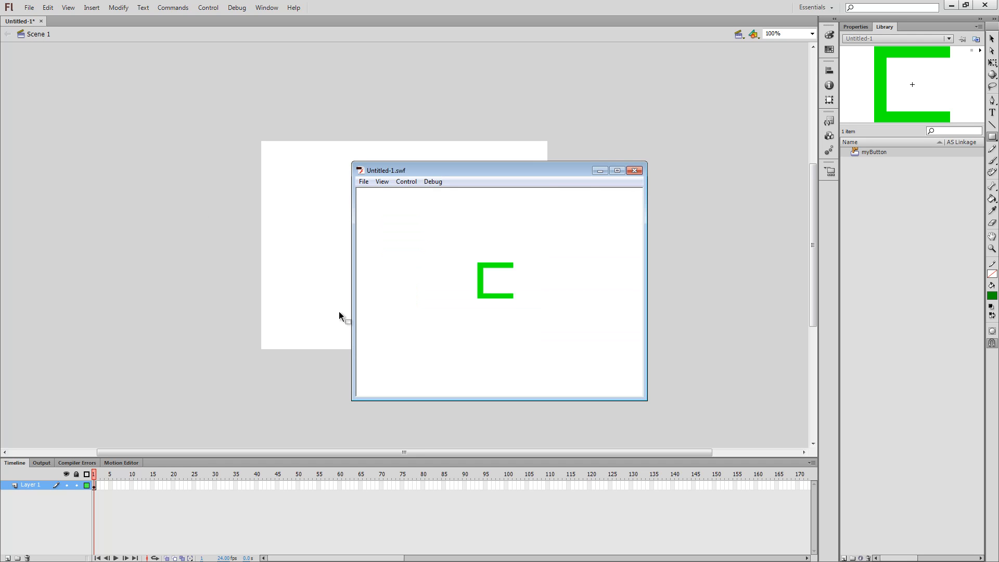
left_click(493, 286)
left_click(493, 286)
left_click(495, 277)
left_click(496, 277)
left_click(497, 277)
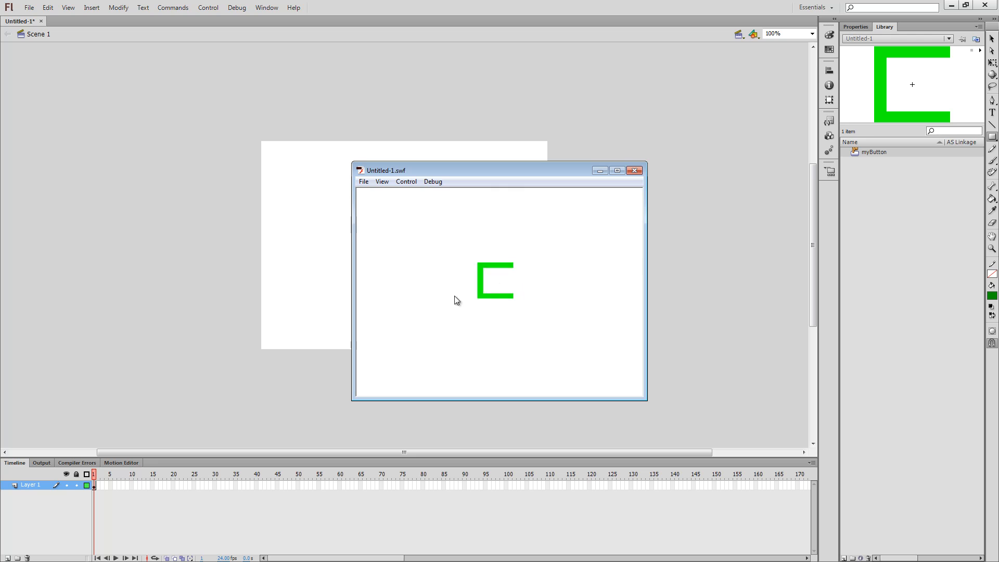